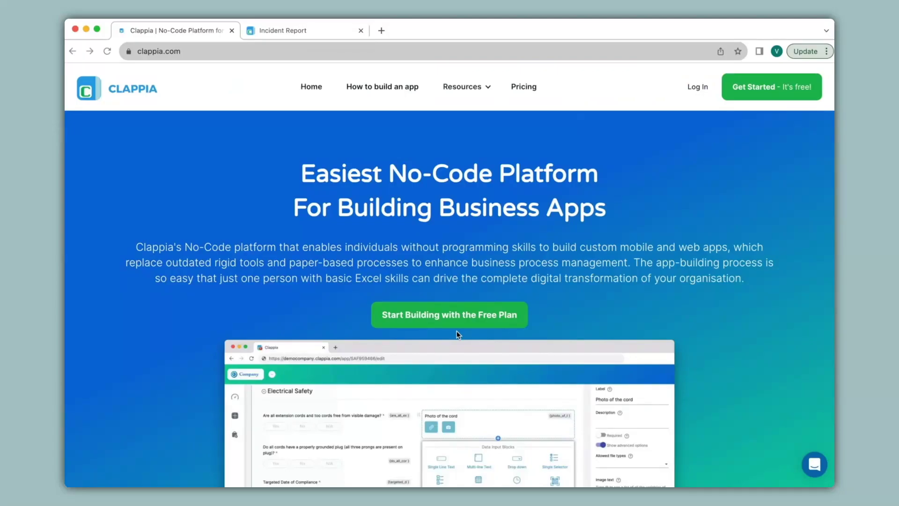
# - Open the Incident Report app's design and add a Unique Numbering field at the end of the Incident Details section
pyautogui.scroll(-5, 456, 330)
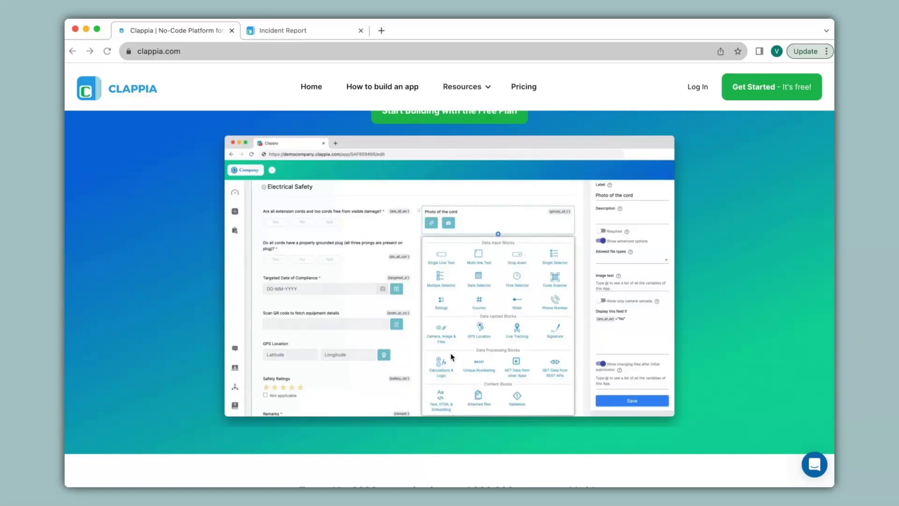
pyautogui.click(306, 31)
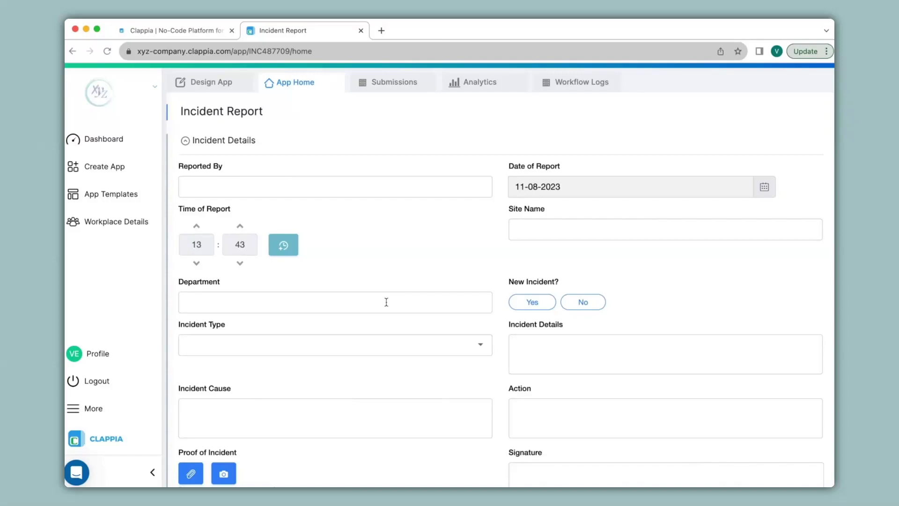
pyautogui.click(218, 86)
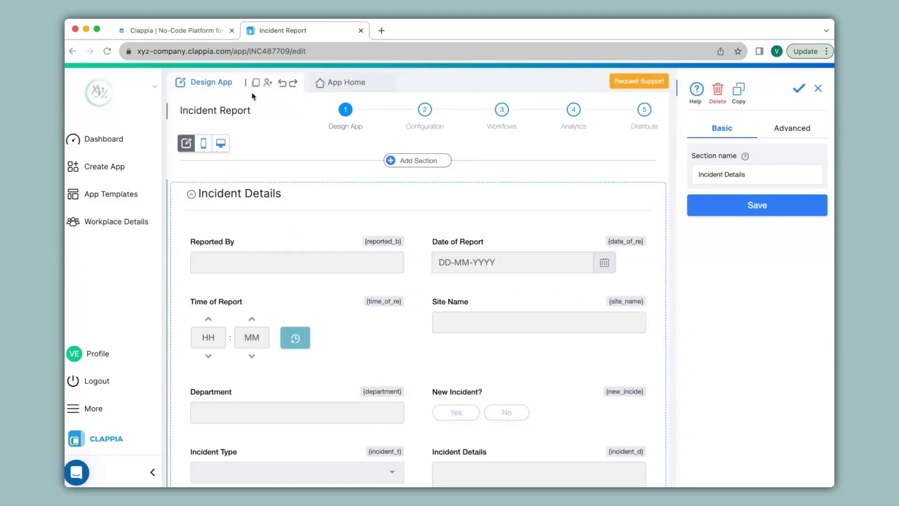
pyautogui.scroll(-5, 418, 252)
pyautogui.scroll(-2, 418, 252)
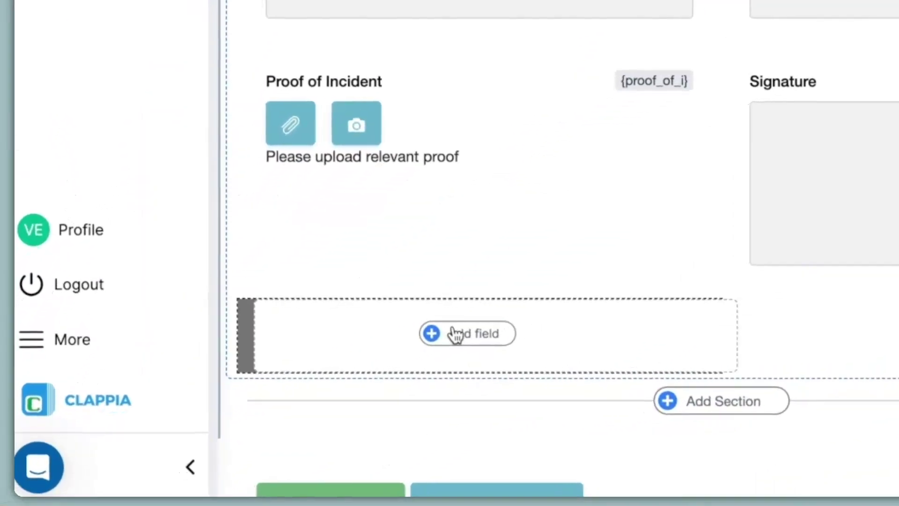
pyautogui.click(288, 405)
pyautogui.scroll(-1, 453, 334)
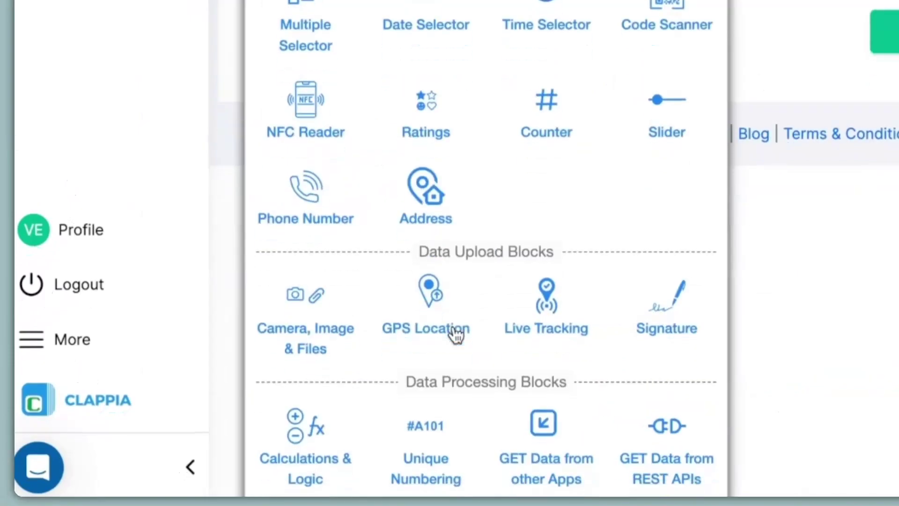
pyautogui.click(427, 459)
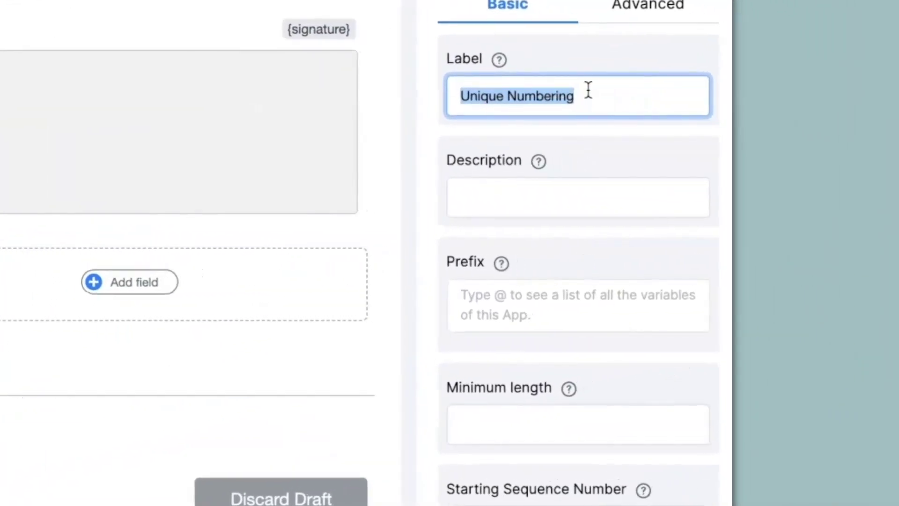
# - Label the numbering field Incident ID, with prefix INC, minimum length 7 and starting sequence number 1
pyautogui.write('Incident ID')
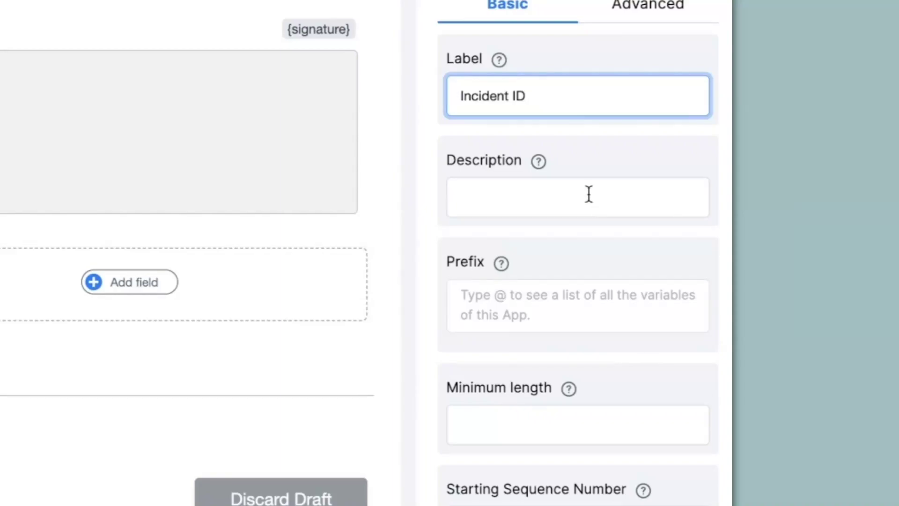
pyautogui.click(538, 300)
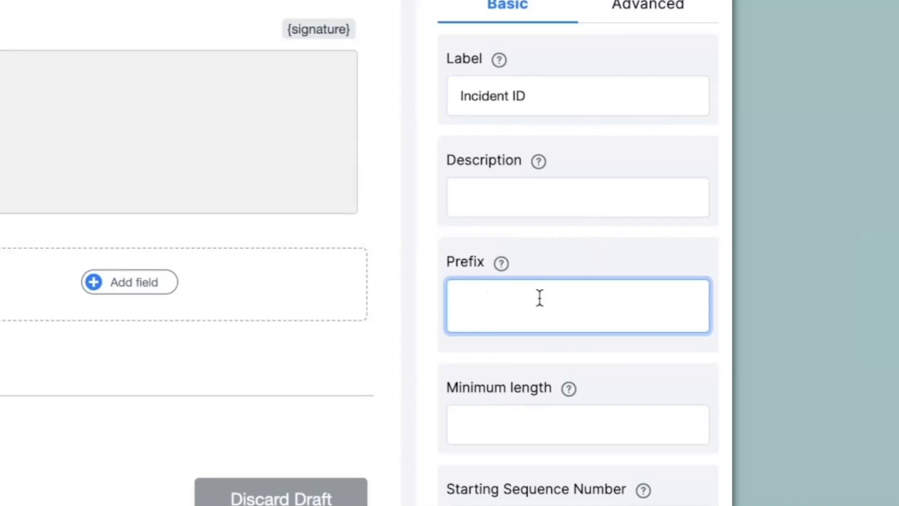
pyautogui.write('INC')
pyautogui.click(549, 427)
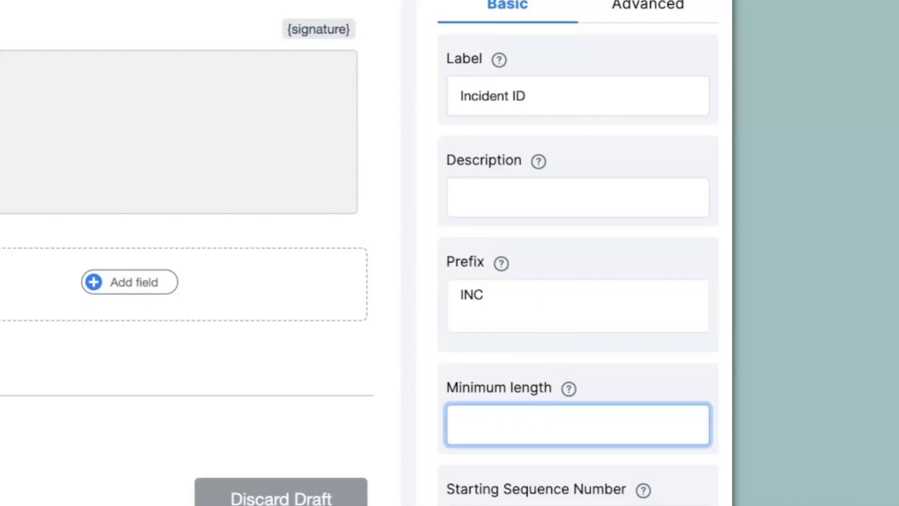
pyautogui.write('7')
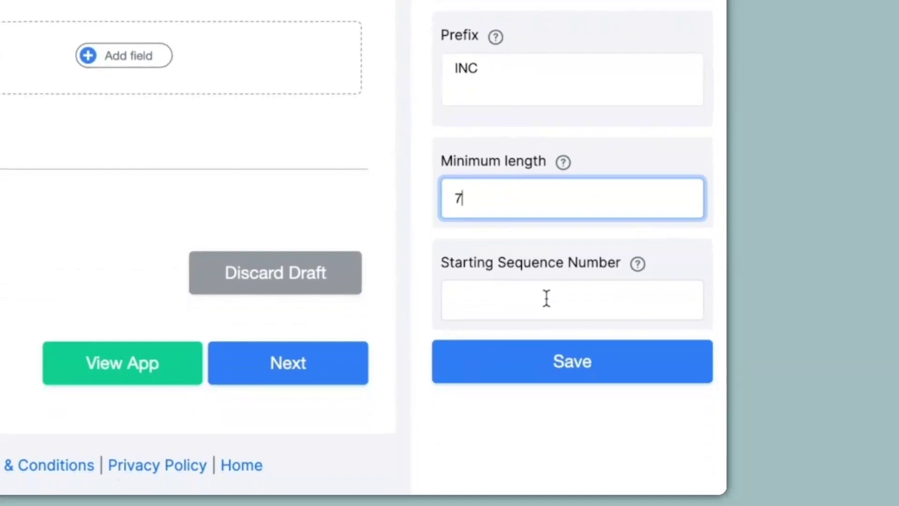
pyautogui.click(546, 298)
pyautogui.write('1')
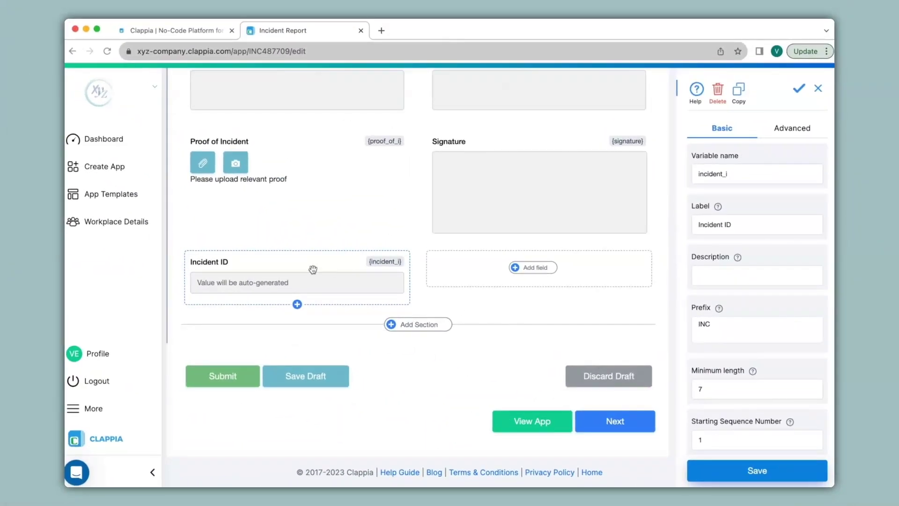
# - Move the Incident ID field to the start of the Incident Details section and open the app's live form
pyautogui.moveTo(313, 269); pyautogui.dragTo(281, 100)
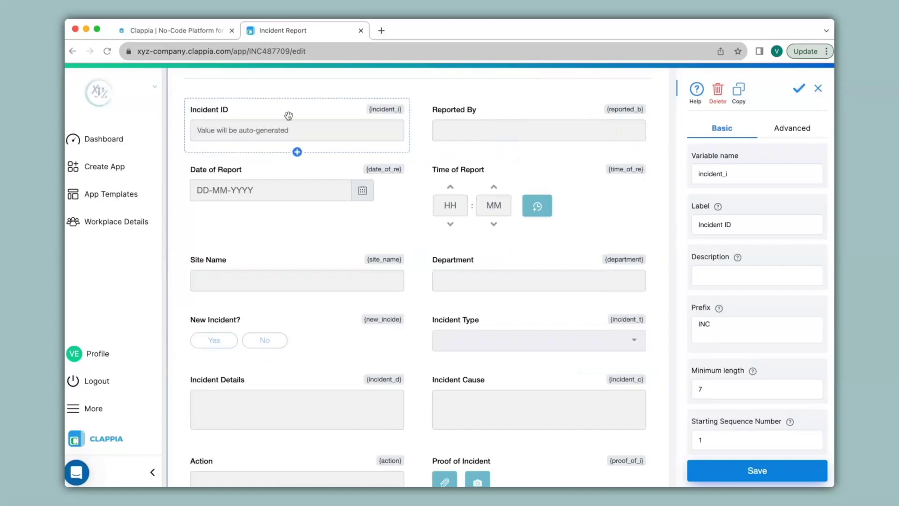
pyautogui.scroll(5, 309, 163)
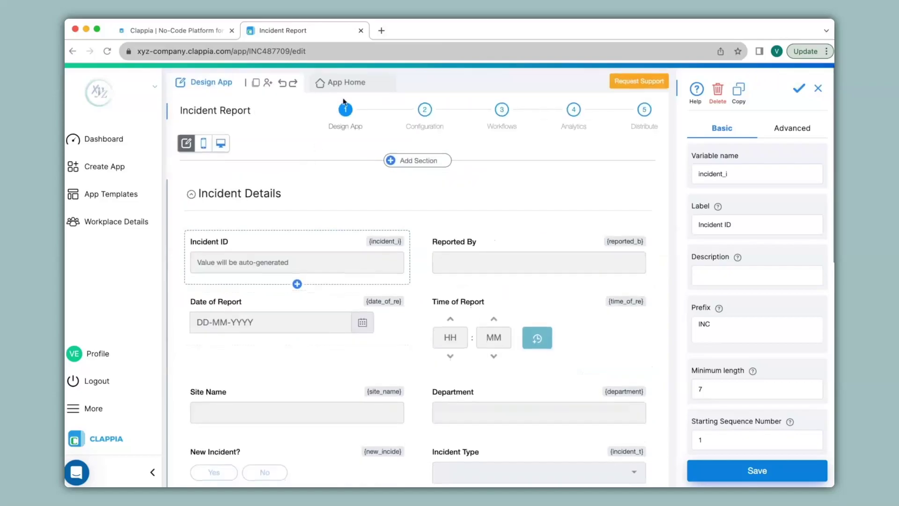
pyautogui.click(357, 87)
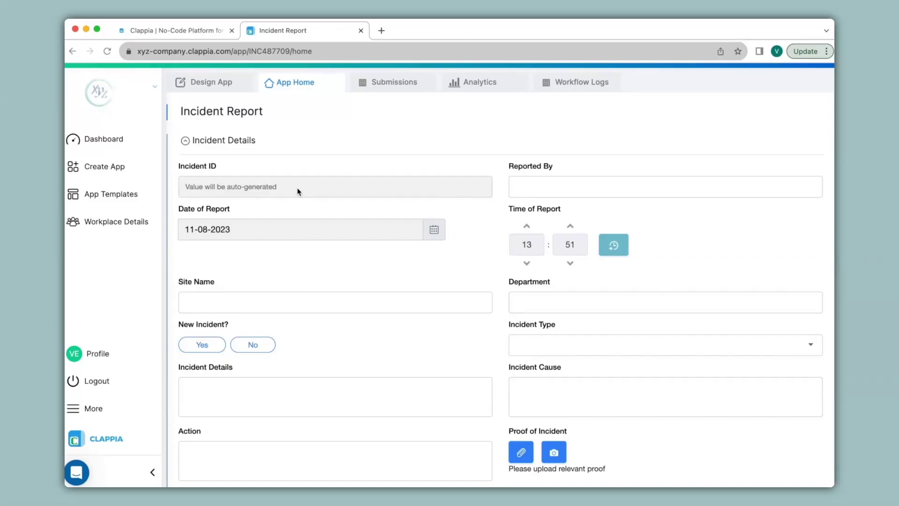
# - Fill in the report with the reporter's name, site XYZ, department 01, new workplace incident, details "Details.", cause "Root cause 1..", action "Immediate" and a signature
pyautogui.click(440, 386)
pyautogui.write('Details.')
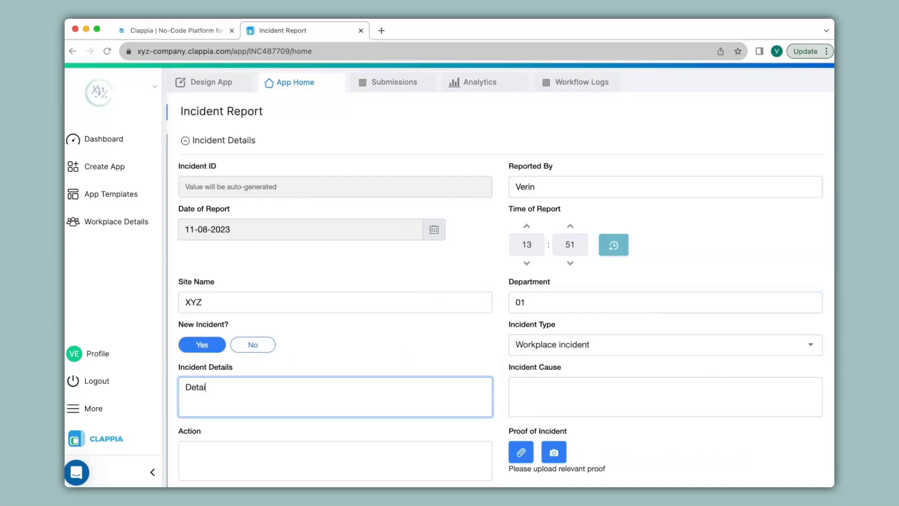
pyautogui.click(665, 396)
pyautogui.write('Root cause 1..')
pyautogui.click(334, 461)
pyautogui.write('Immediate')
pyautogui.scroll(-5, 468, 328)
pyautogui.moveTo(307, 322); pyautogui.dragTo(345, 330)
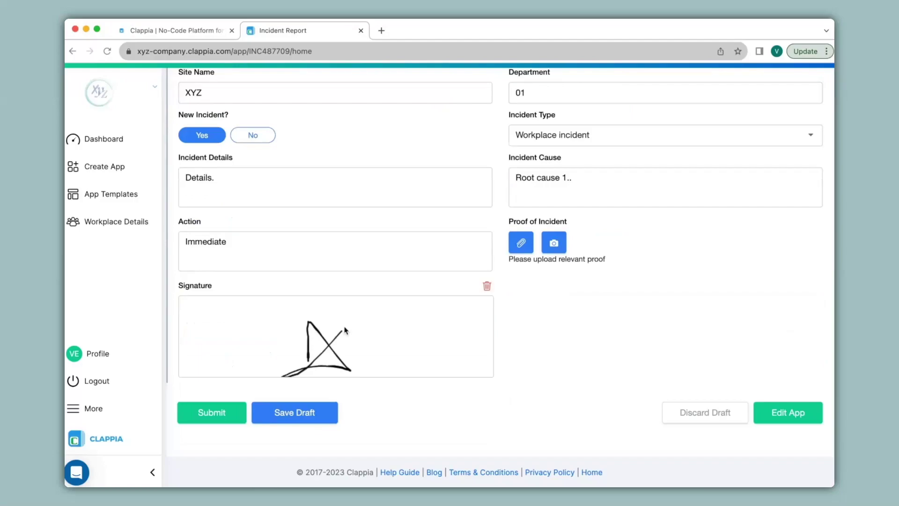
# - Submit the completed incident report and open its entry in the app's submissions
pyautogui.click(228, 410)
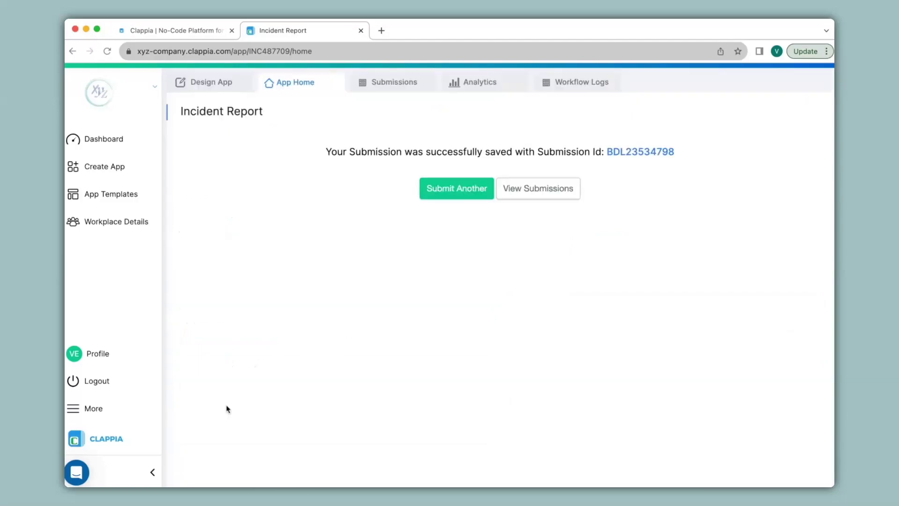
pyautogui.click(381, 89)
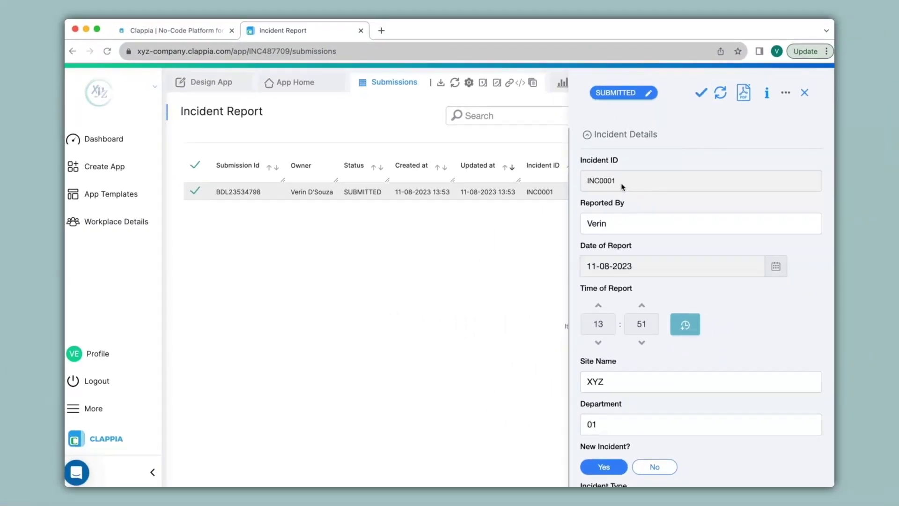
# - Try the Yes and No answers to New Incident? in a blank report form and clear the choice
pyautogui.click(291, 92)
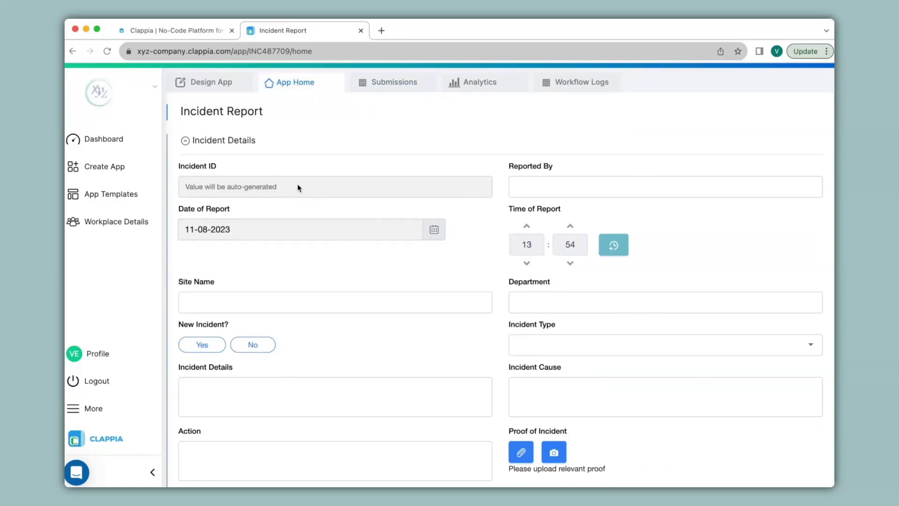
pyautogui.click(218, 345)
pyautogui.click(248, 347)
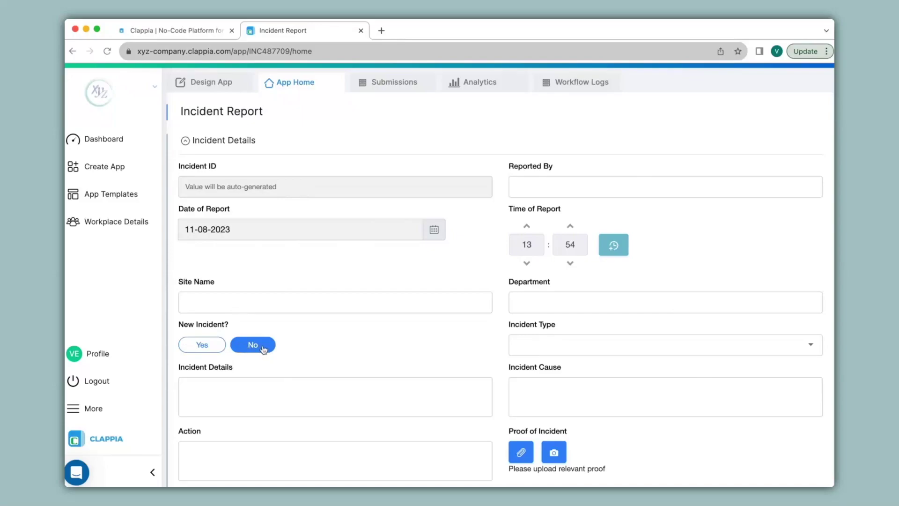
pyautogui.click(248, 347)
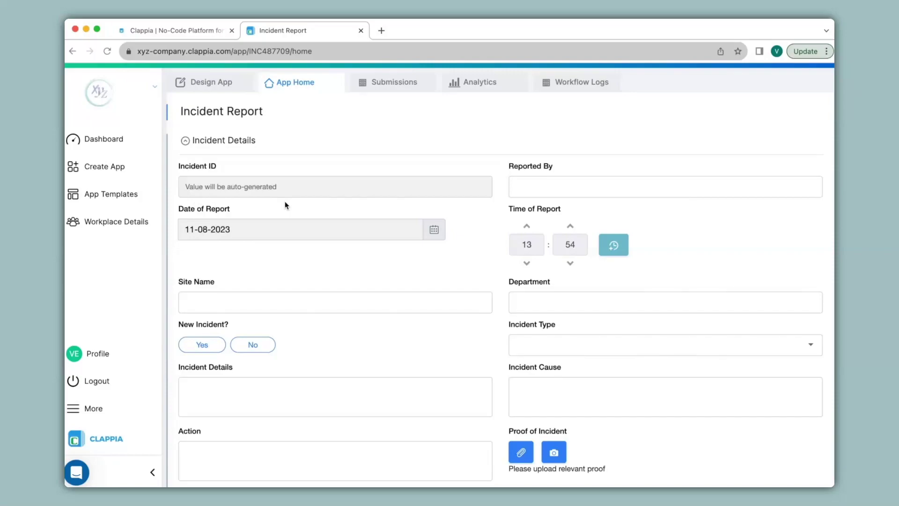
# - Set the Incident ID field's display condition to OR({new_incide}="Yes",{new_incide}="No") and save it
pyautogui.click(211, 82)
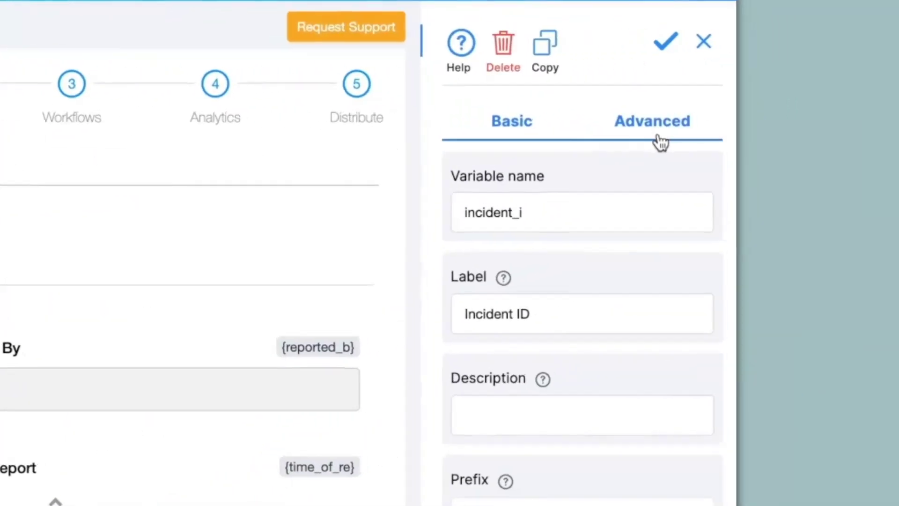
pyautogui.click(794, 136)
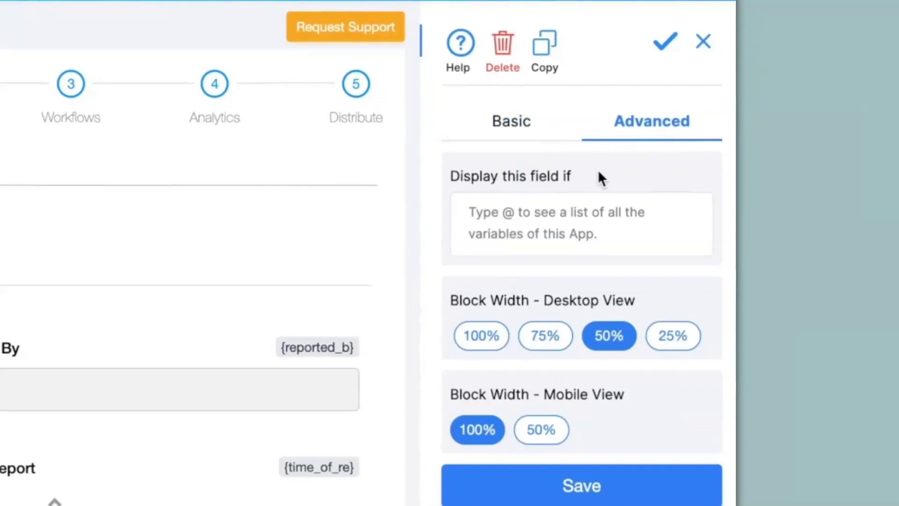
pyautogui.click(545, 219)
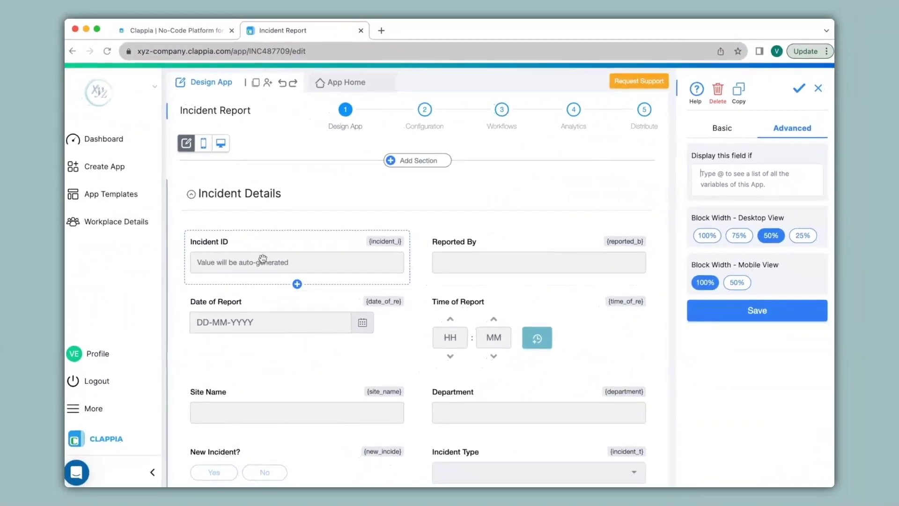
pyautogui.click(719, 173)
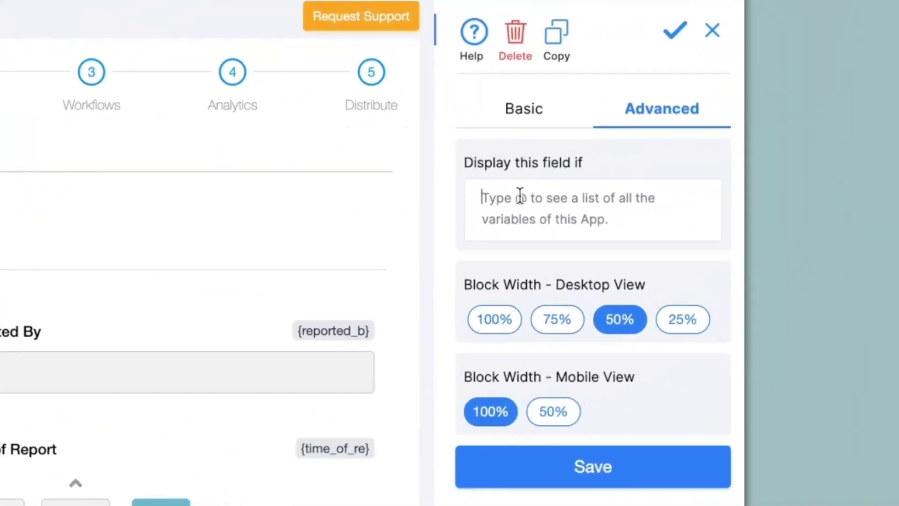
pyautogui.write('OR(@new')
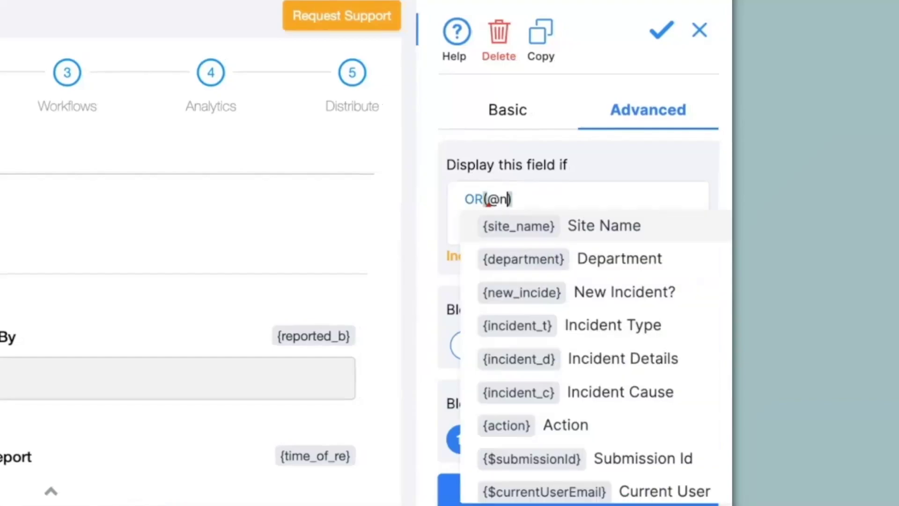
pyautogui.write('ind')
pyautogui.click(558, 230)
pyautogui.write('="Yes"')
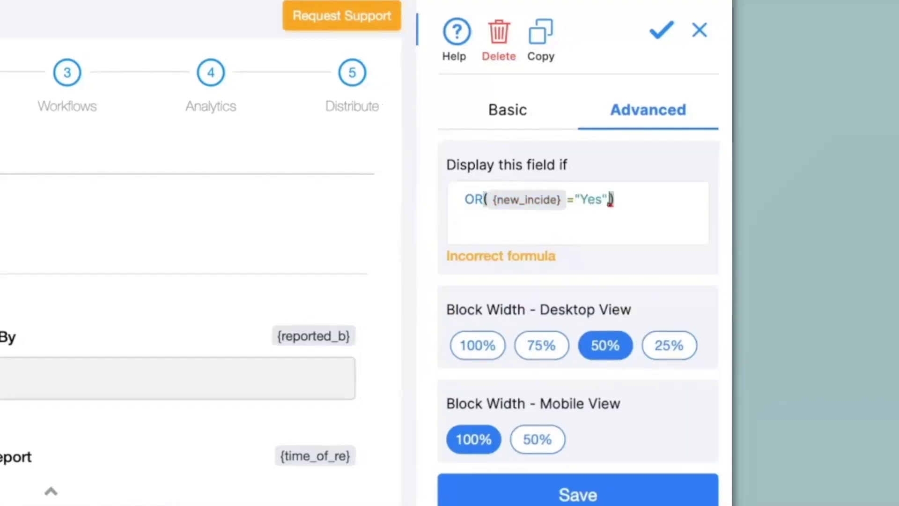
pyautogui.write(',@new')
pyautogui.click(565, 234)
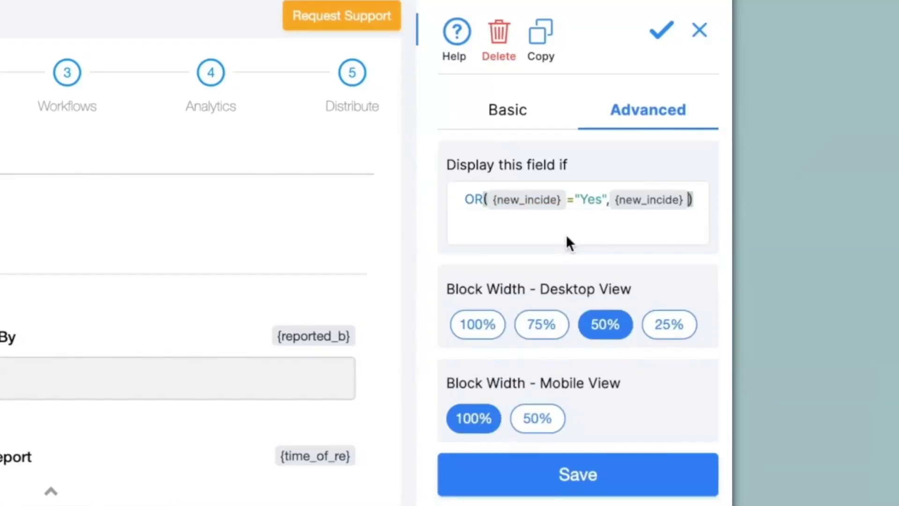
pyautogui.write('="No')
pyautogui.click(618, 468)
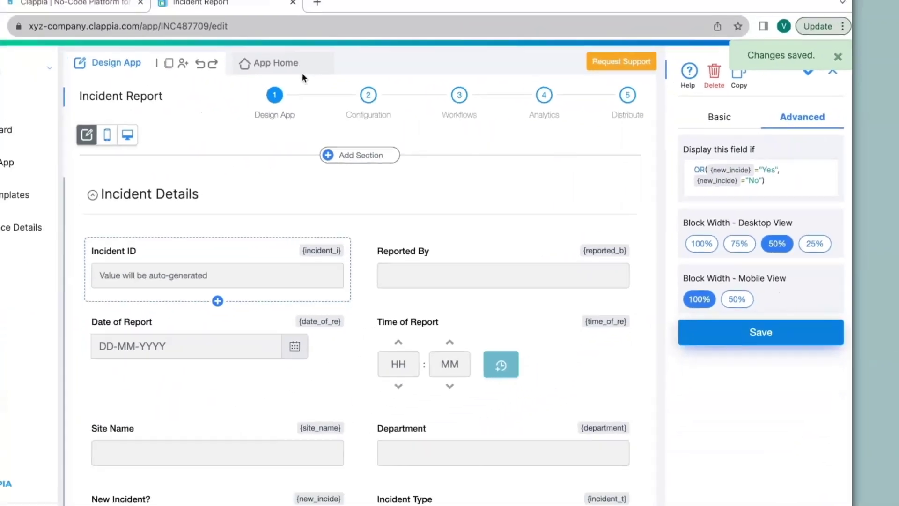
# - Open the app's live form and answer New Incident? with Yes
pyautogui.click(302, 74)
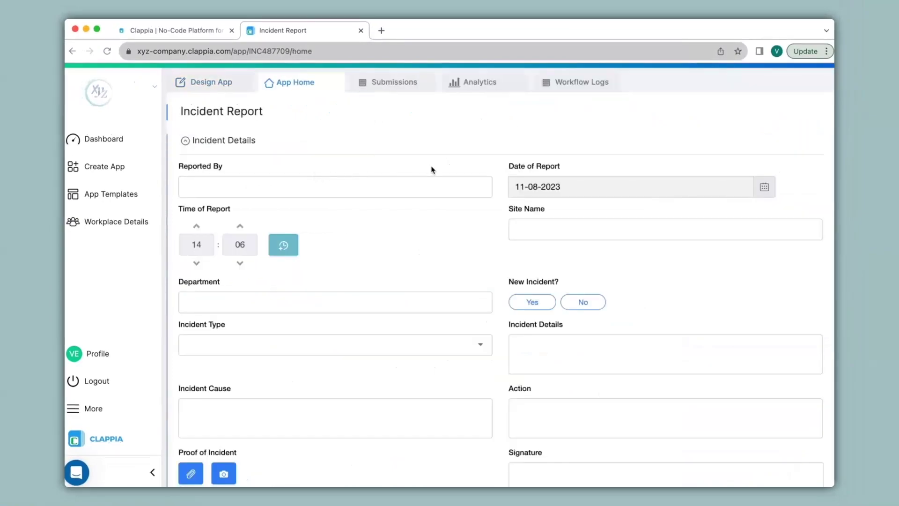
pyautogui.click(542, 304)
pyautogui.click(536, 306)
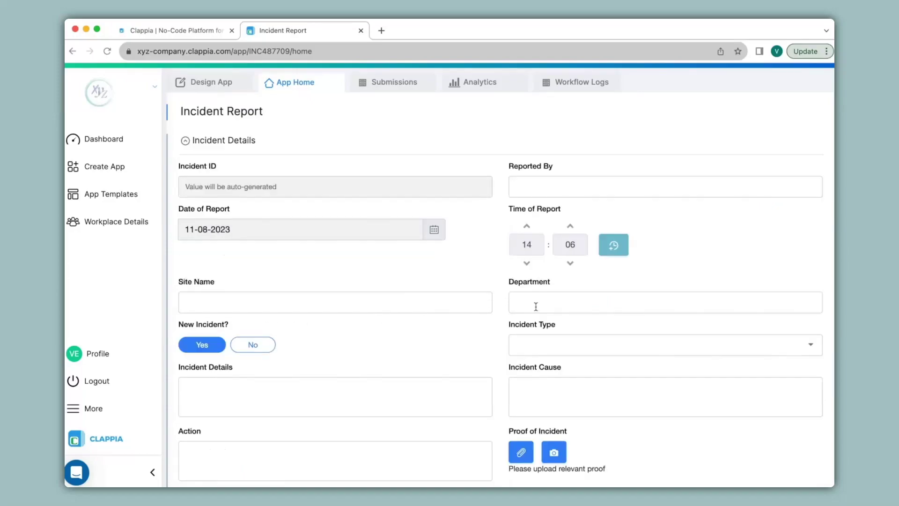
# - Fill in and submit the report with the reporter's name, site XYZ, department 02, type Workplace incident, details "Details..", cause "Root Cause..", action "Immediate" and a signature
pyautogui.write('VerinXYZ02')
pyautogui.click(665, 344)
pyautogui.click(662, 359)
pyautogui.write('Details..Root Cause..')
pyautogui.scroll(-5, 449, 281)
pyautogui.click(334, 250)
pyautogui.write('Immediate')
pyautogui.moveTo(264, 304)
pyautogui.mouseDown()
pyautogui.moveTo(303, 342)
pyautogui.moveTo(324, 303)
pyautogui.mouseUp()
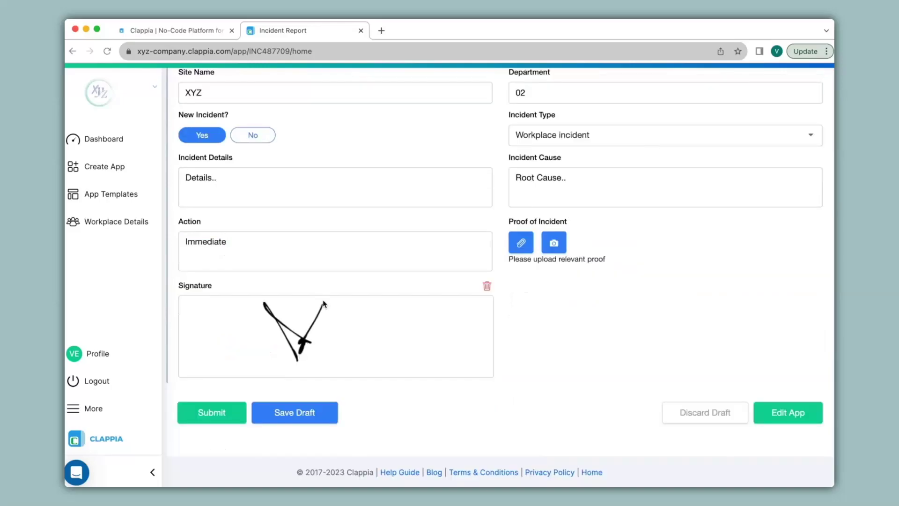
pyautogui.click(197, 413)
# - From the app's submissions, start a bulk upload and download the blank spreadsheet for adding data
pyautogui.click(401, 82)
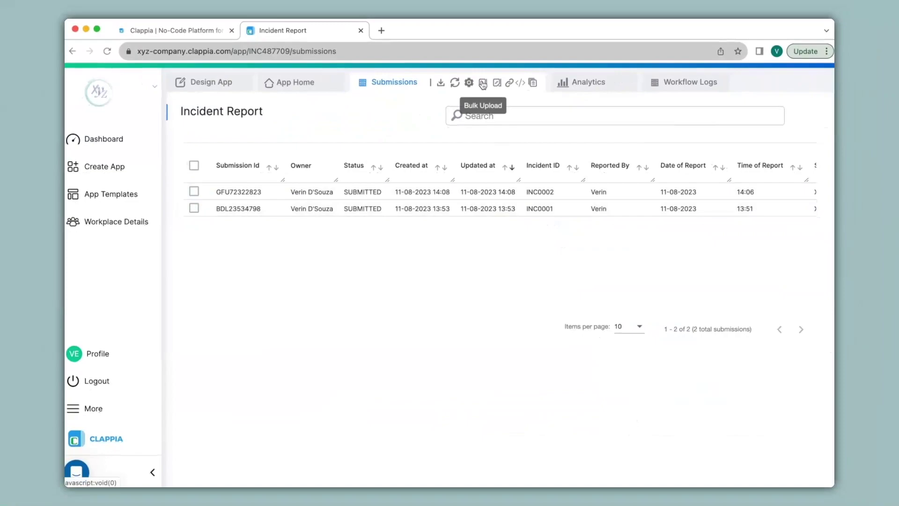
pyautogui.click(483, 85)
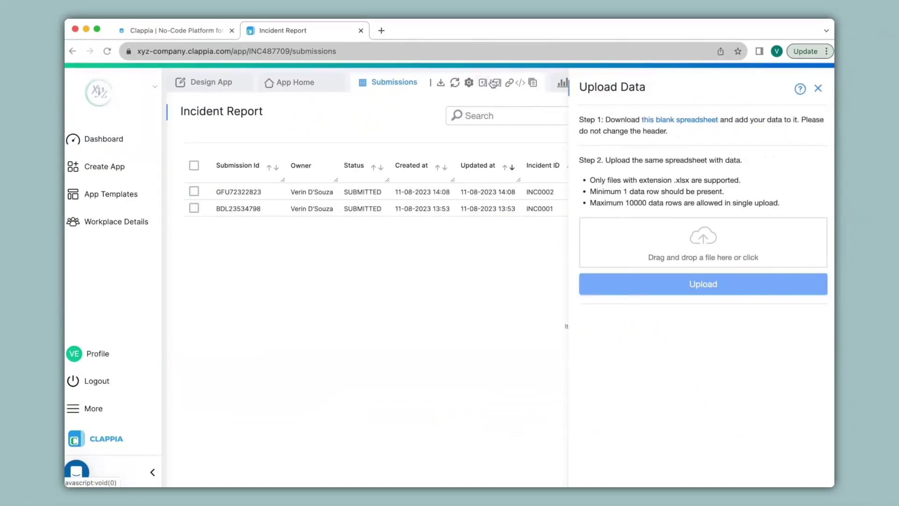
pyautogui.click(679, 123)
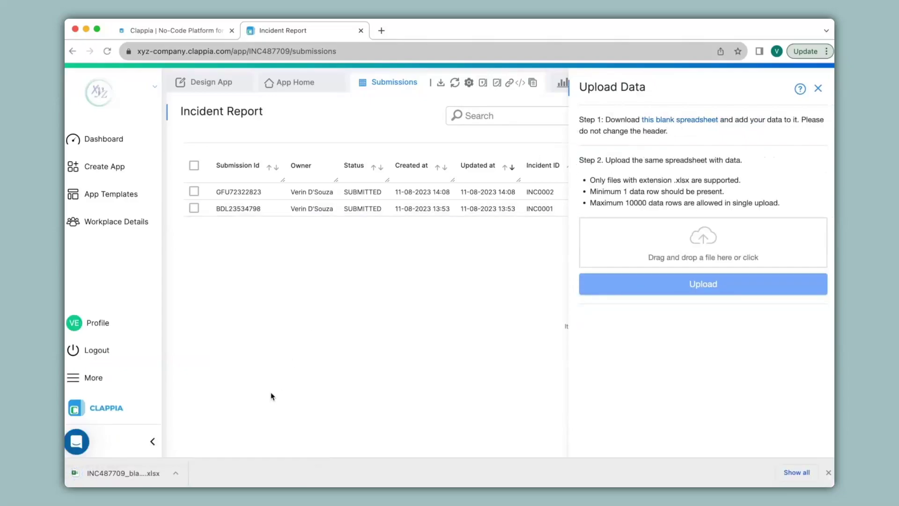
# - Open the downloaded spreadsheet holding four incident rows (sites Test1 to Test4, New Incident? Yes), close it and bulk upload the .xlsx file
pyautogui.click(168, 473)
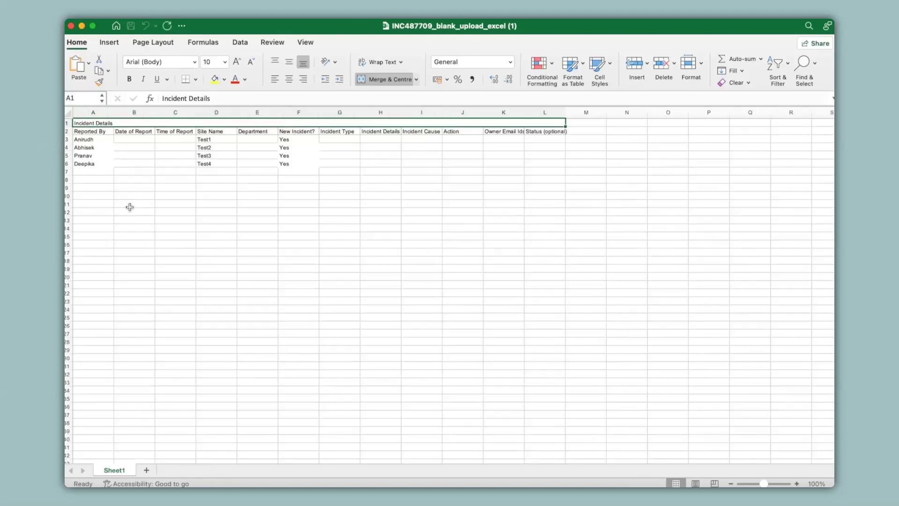
pyautogui.click(71, 26)
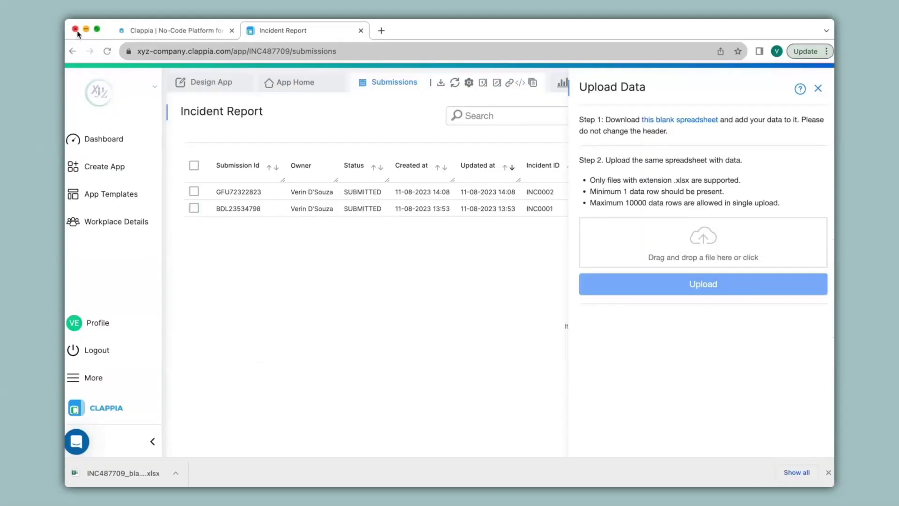
pyautogui.moveTo(578, 121); pyautogui.dragTo(707, 239)
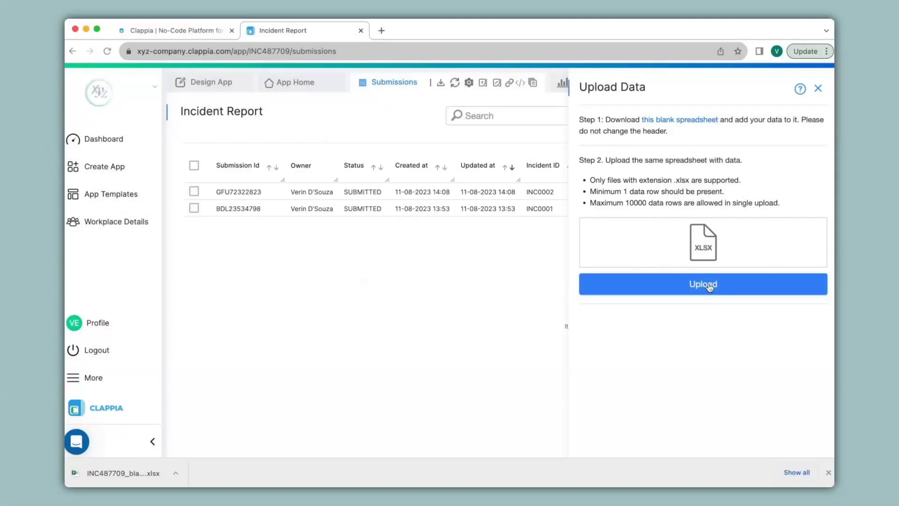
pyautogui.click(710, 284)
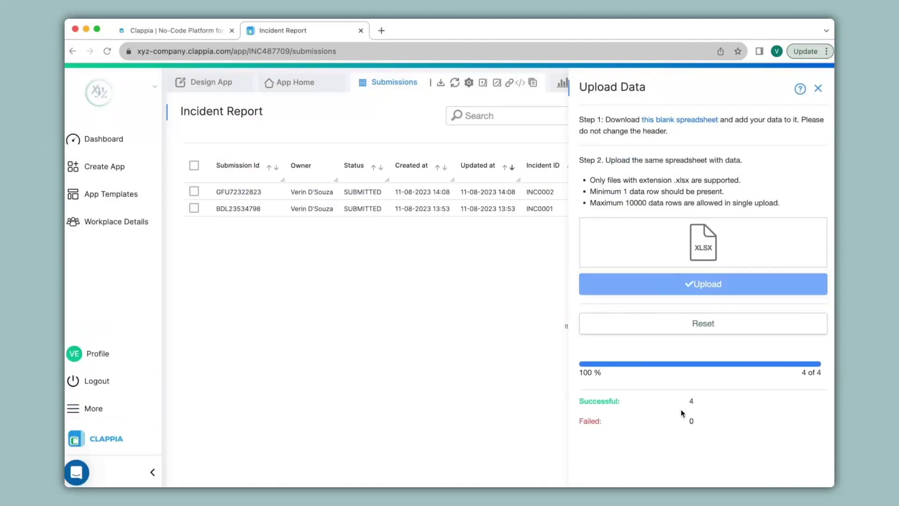
pyautogui.click(818, 89)
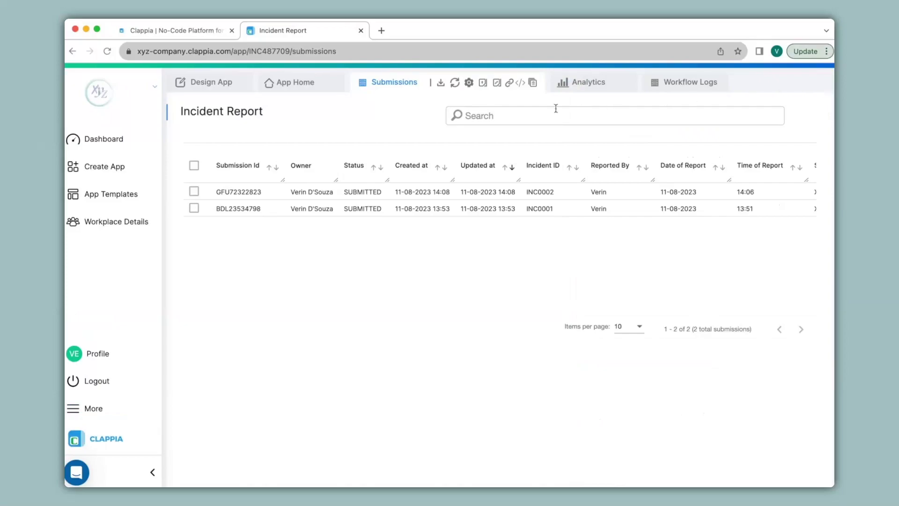
# - Refresh the submissions to check the uploaded rows' Incident IDs and site names, and return to the app's design
pyautogui.click(455, 83)
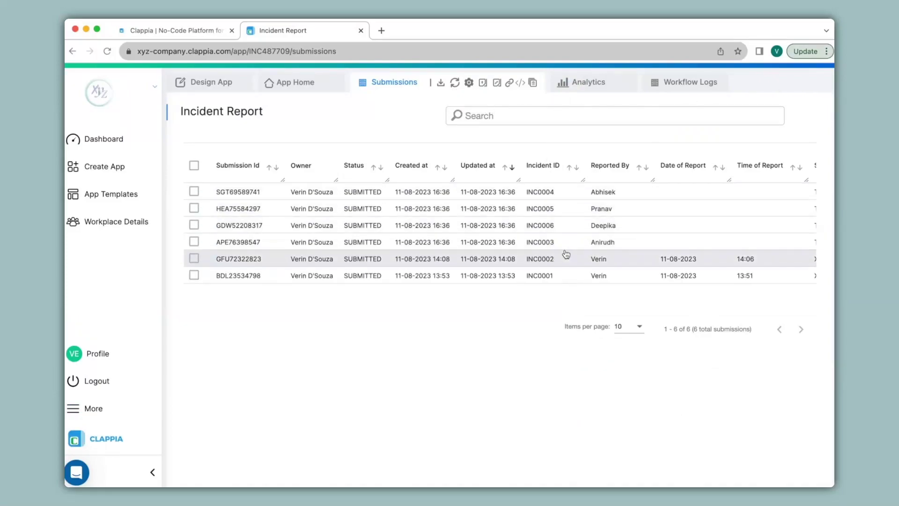
pyautogui.hscroll(5, 567, 255)
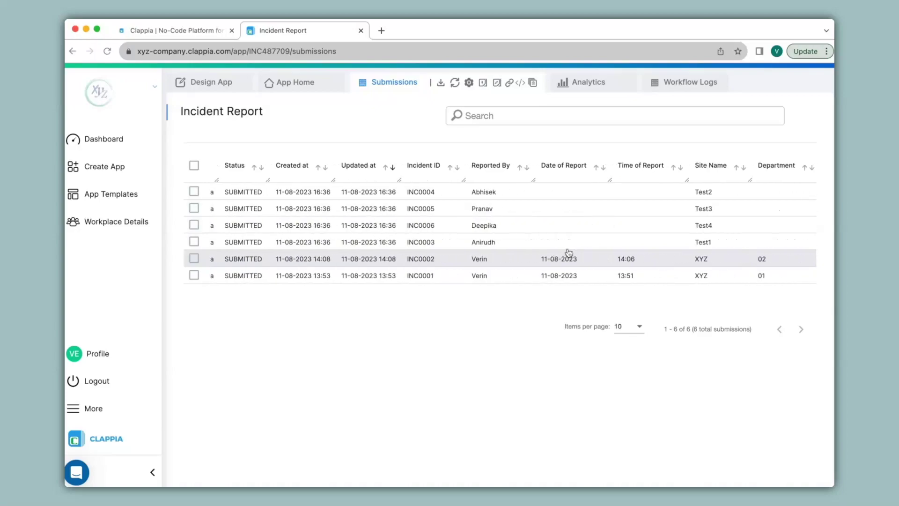
pyautogui.click(229, 84)
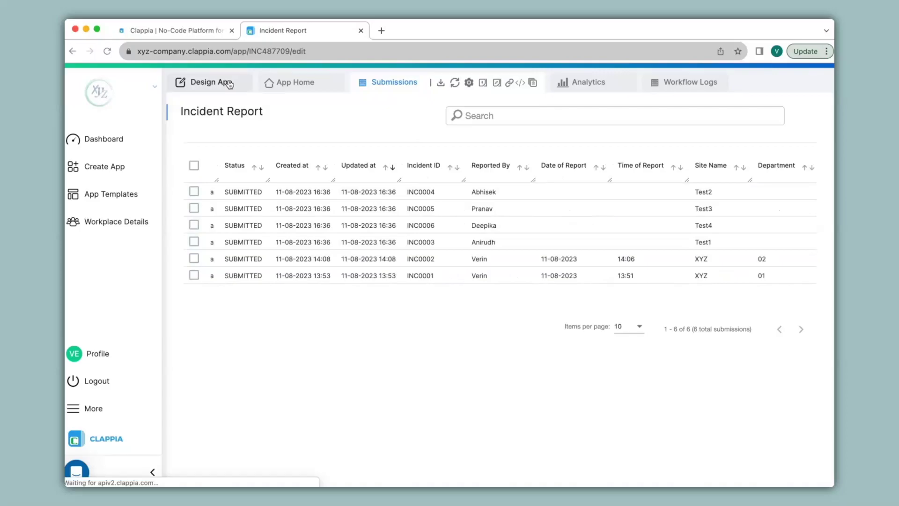